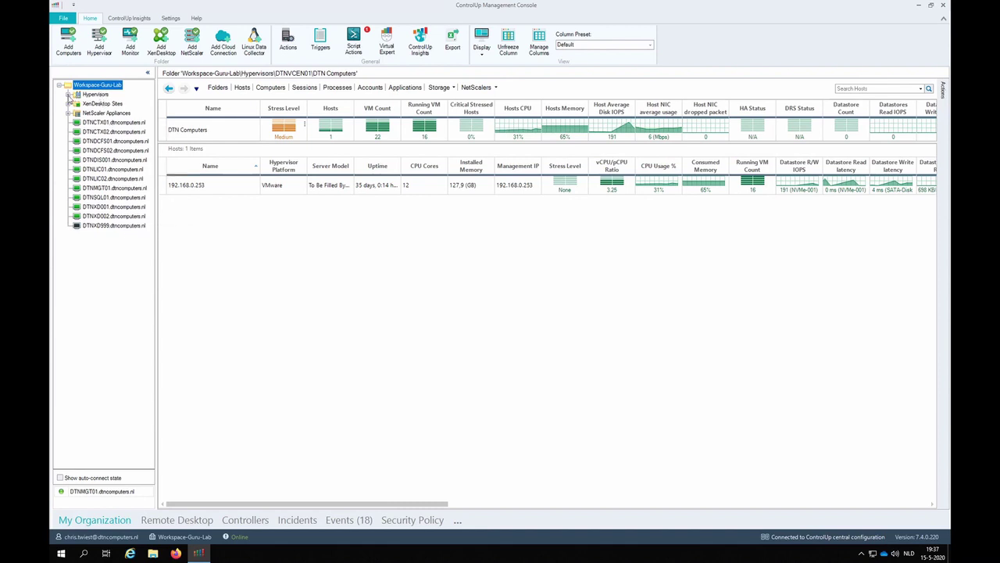
# Expand Hypervisors, XenDesktop Sites and NetScaler Appliances, then focus on the DTN Computers folder
pyautogui.click(68, 95)
pyautogui.click(68, 122)
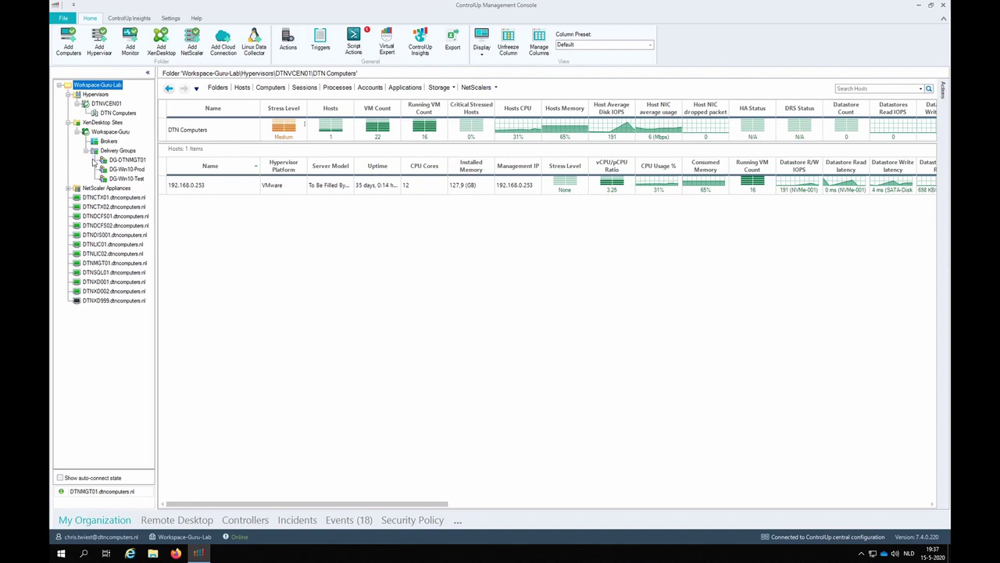
pyautogui.click(68, 188)
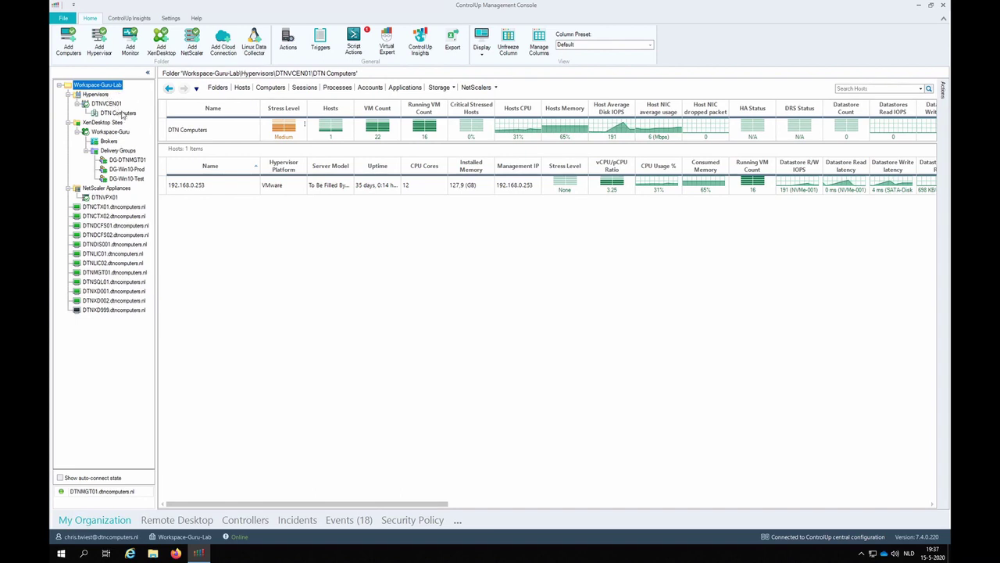
pyautogui.click(119, 113)
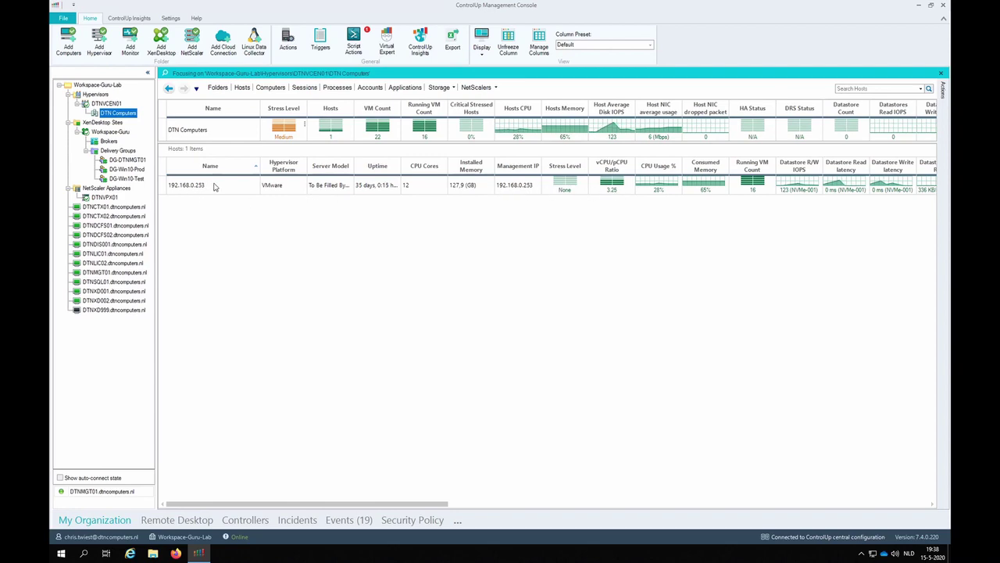
# List host 192.168.0.253's computers by stress level, highest first, and widen the Operating System column
pyautogui.doubleClick(215, 186)
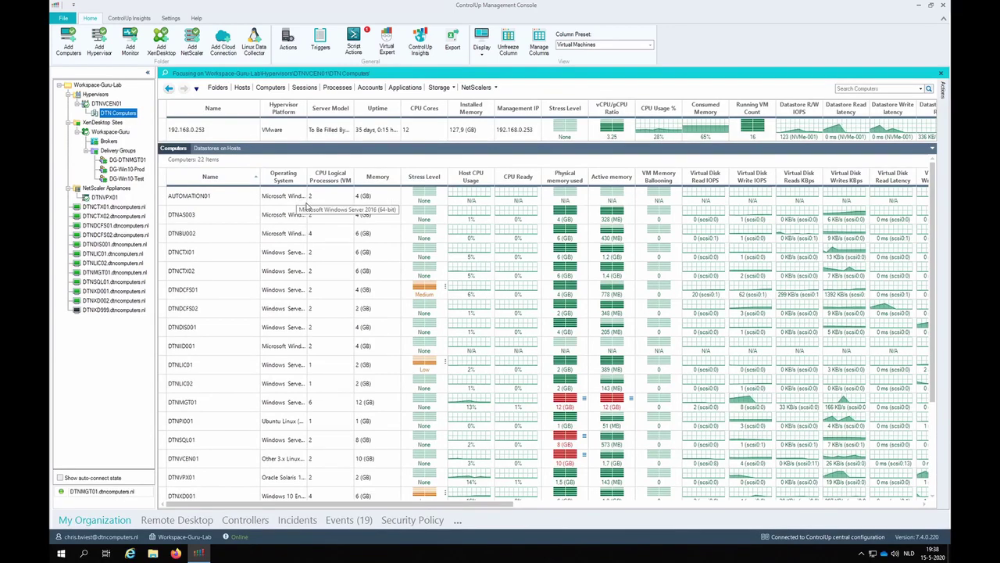
pyautogui.click(426, 178)
pyautogui.click(427, 179)
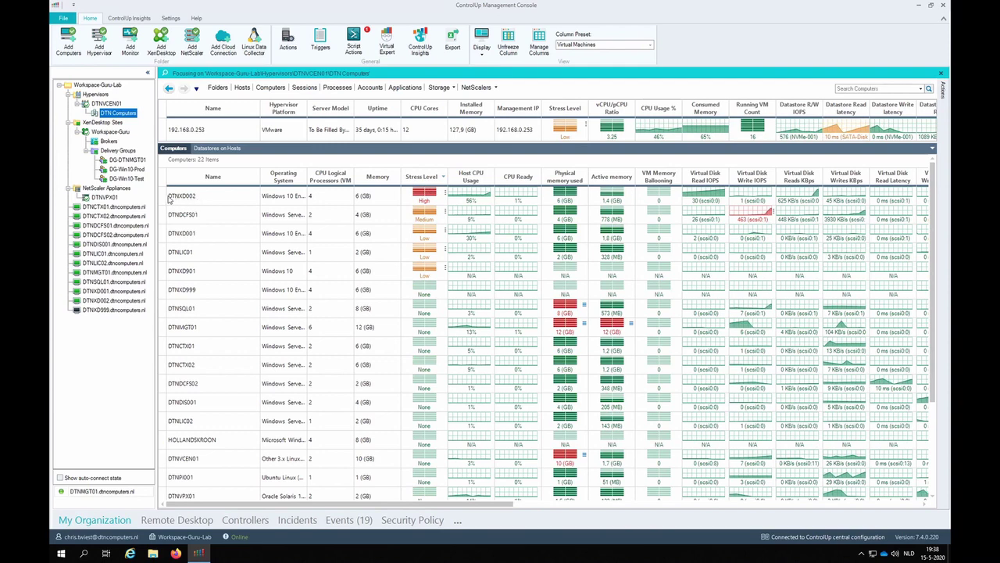
pyautogui.click(170, 199)
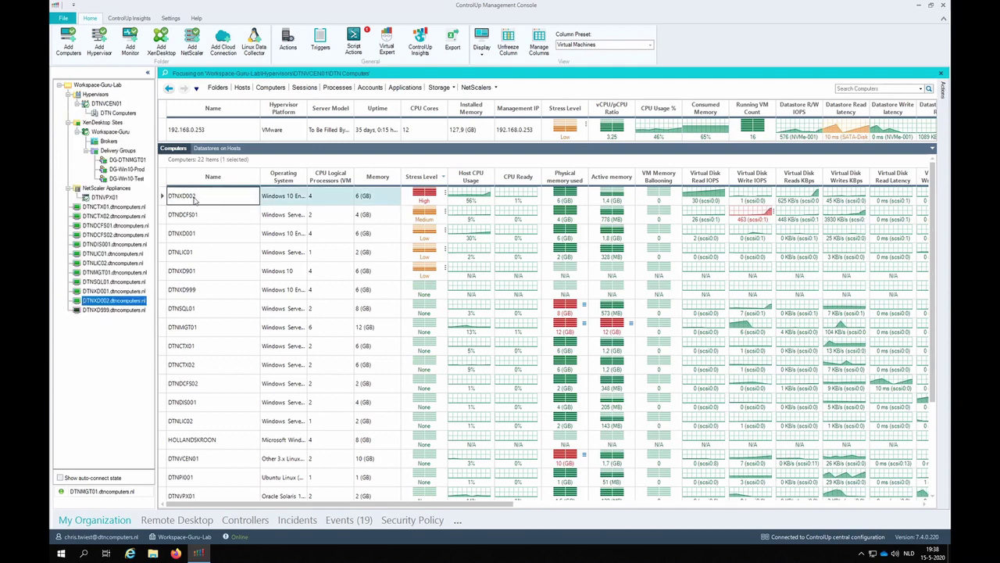
pyautogui.moveTo(329, 177); pyautogui.dragTo(344, 178)
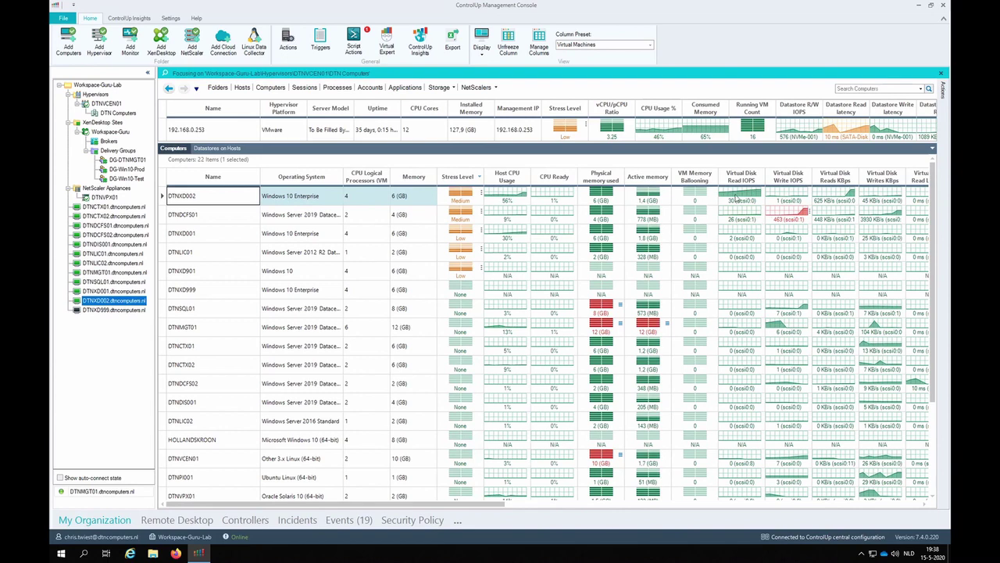
# Re-sort the computers by virtual disk write IOPS, by stress level, and then by physical memory used
pyautogui.click(799, 177)
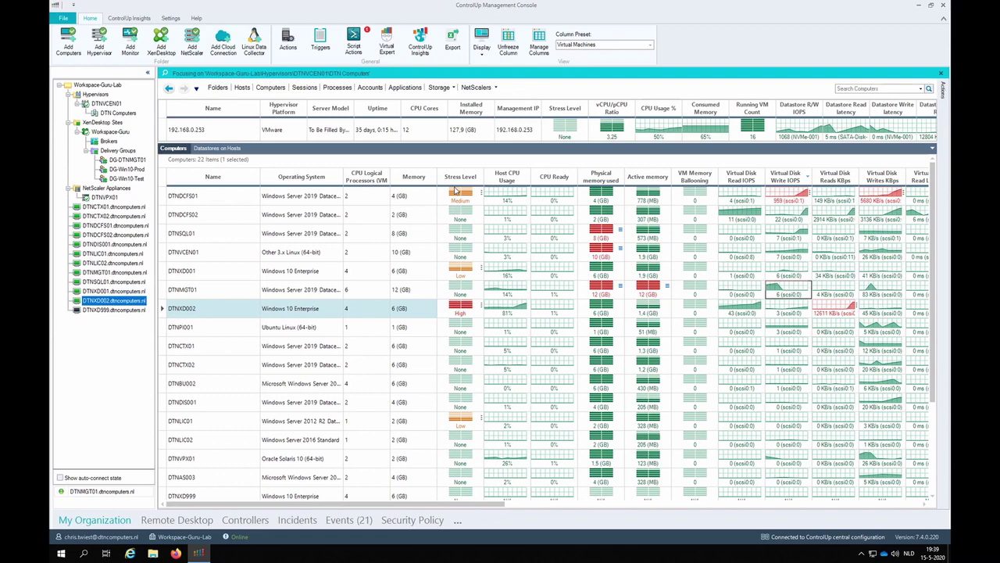
pyautogui.click(461, 177)
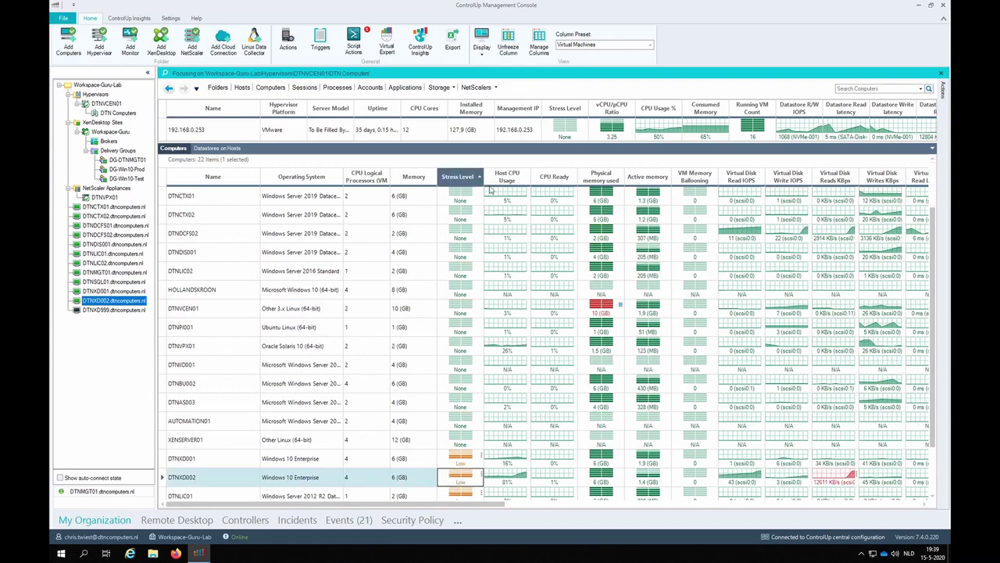
pyautogui.click(462, 177)
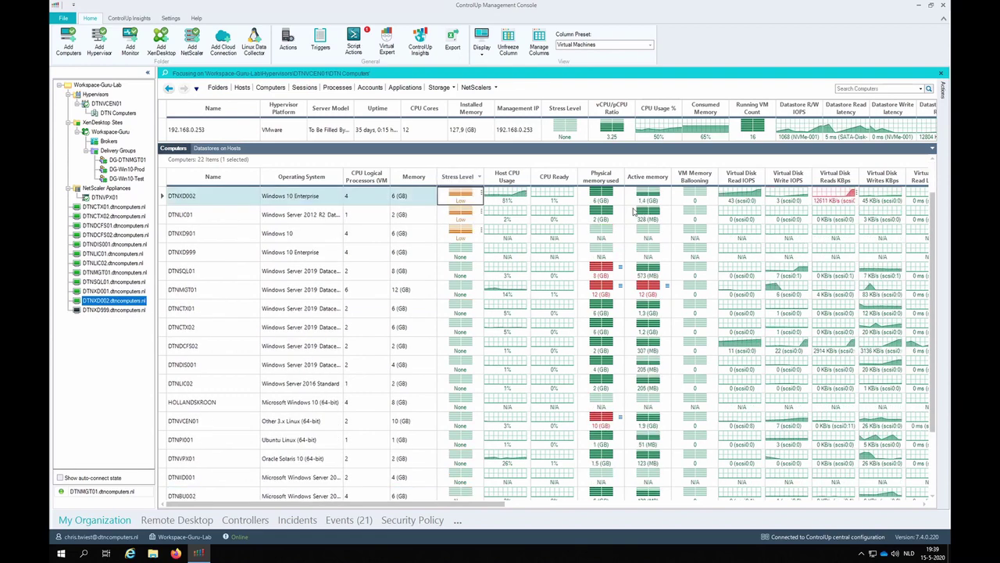
pyautogui.click(602, 179)
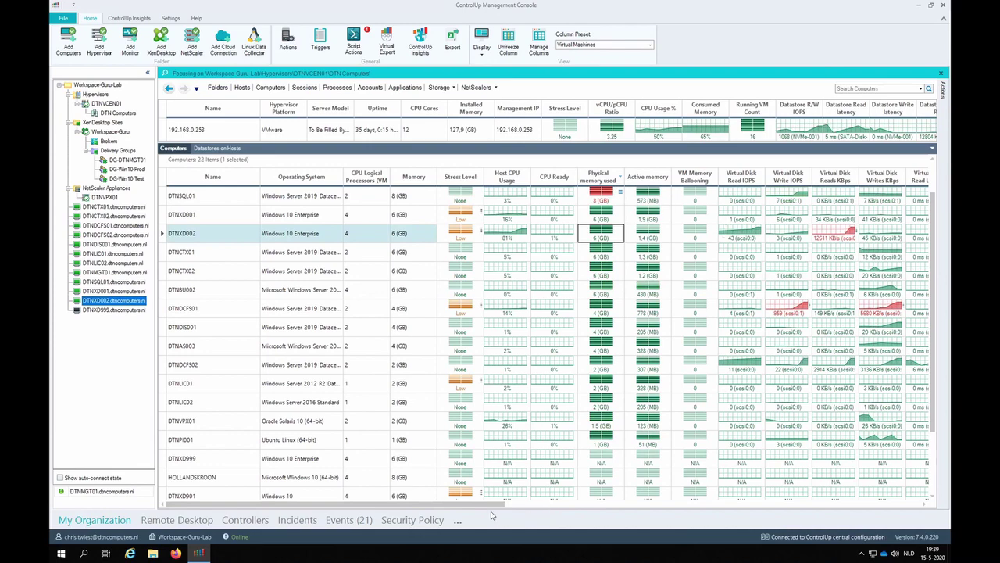
pyautogui.moveTo(491, 505); pyautogui.dragTo(469, 495)
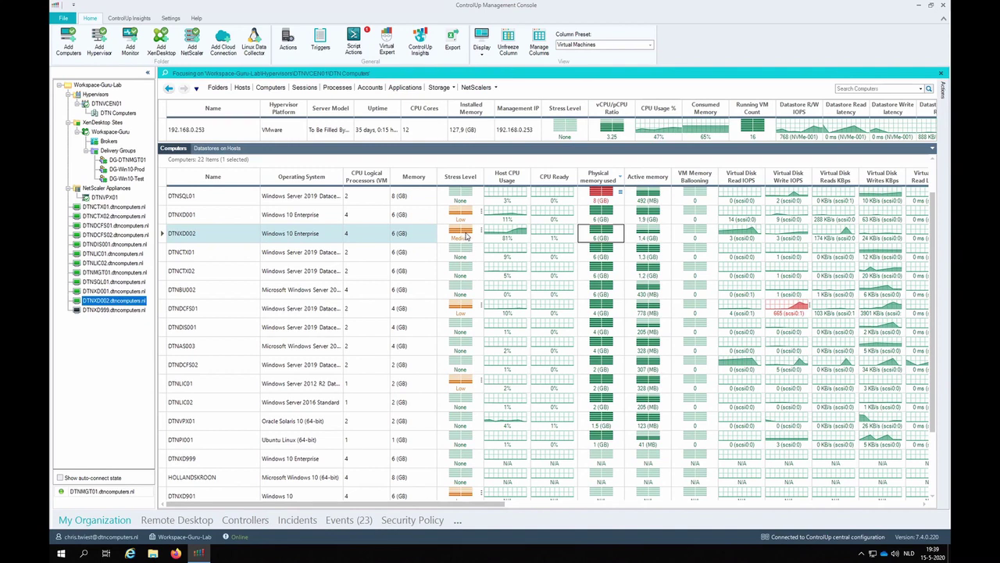
# Show the metrics behind DTNXD002's stress level, then drill into its sessions and select the console session
pyautogui.click(467, 235)
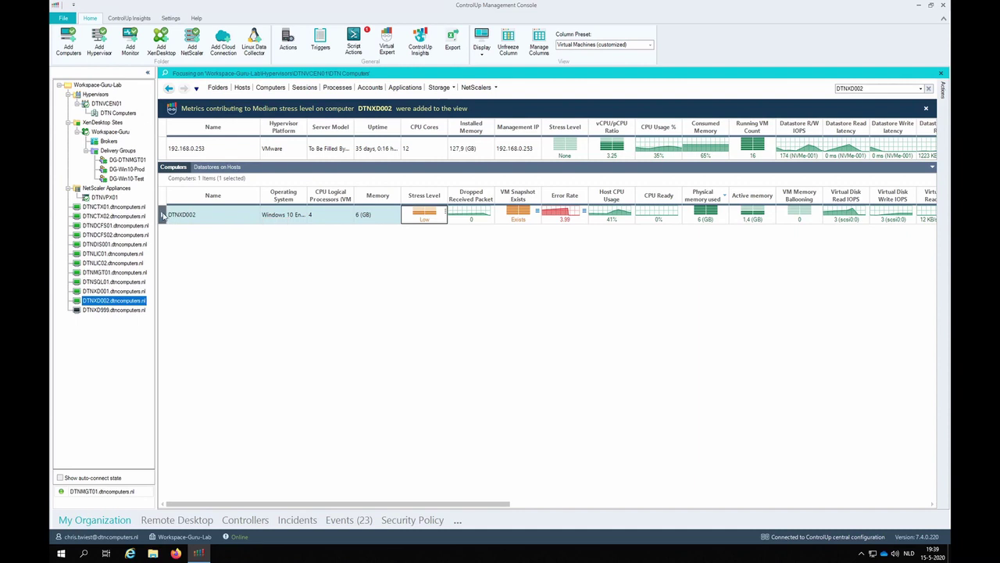
pyautogui.click(162, 217)
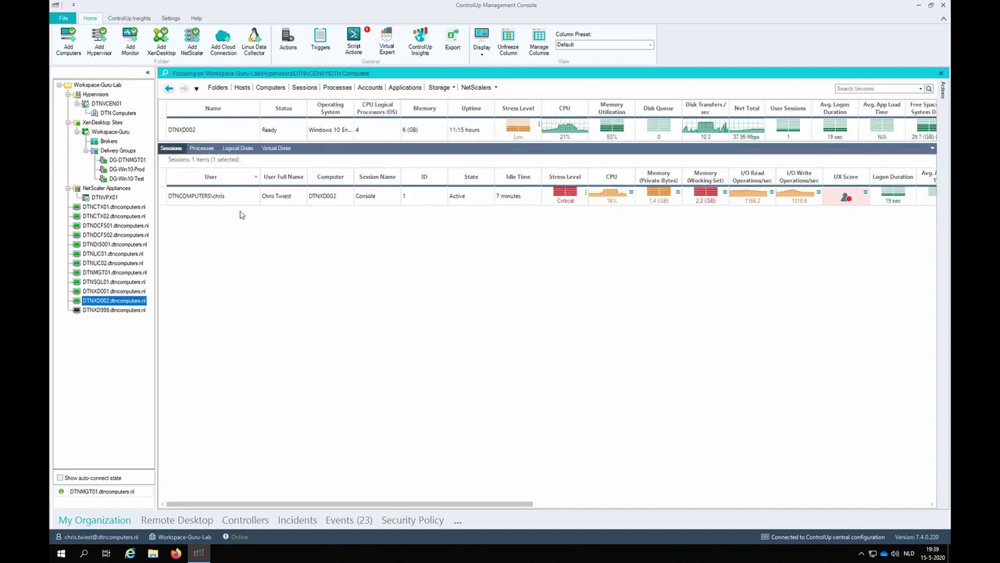
pyautogui.click(225, 197)
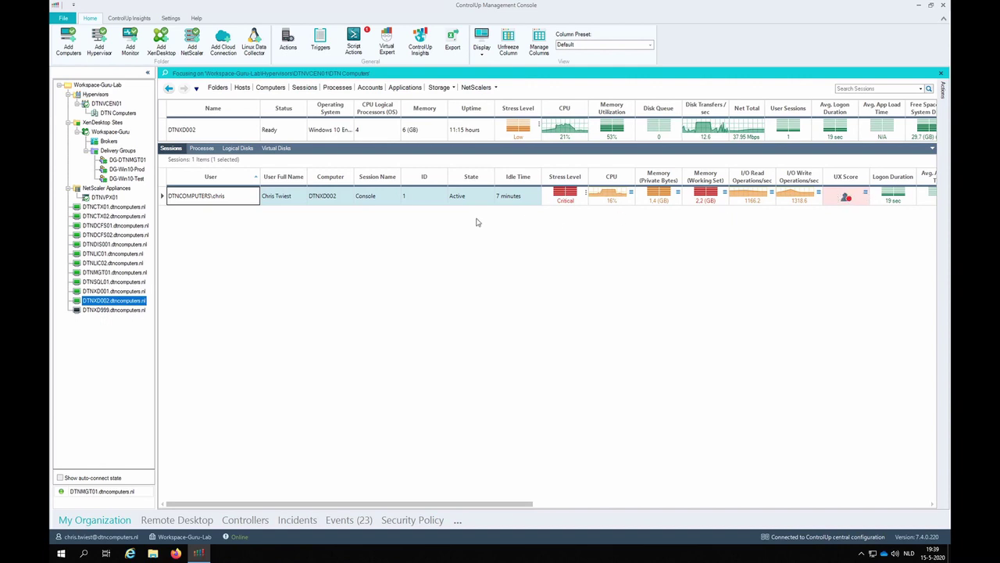
# List the console session's processes sorted by stress level and select firefox.exe process 7008
pyautogui.doubleClick(232, 198)
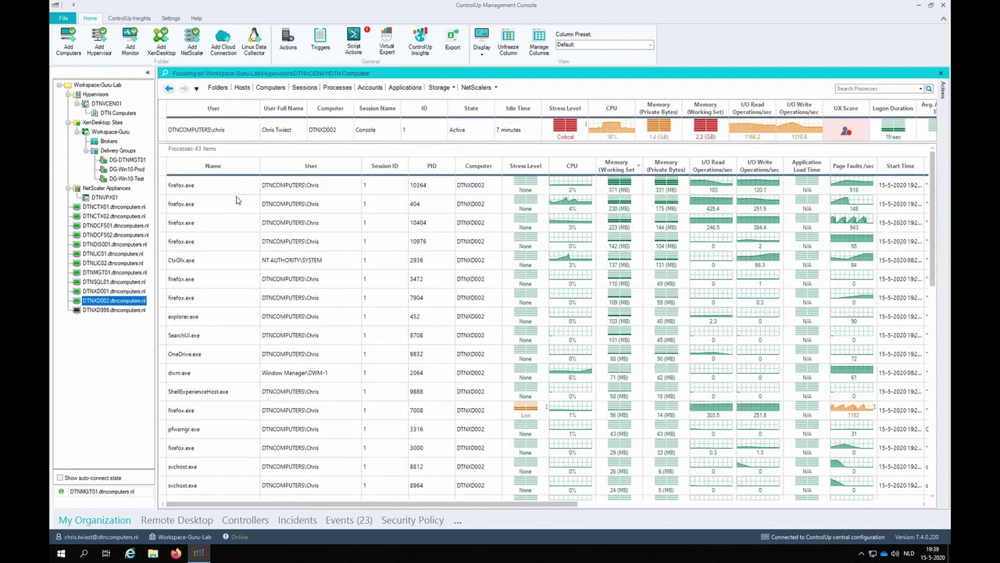
pyautogui.click(529, 168)
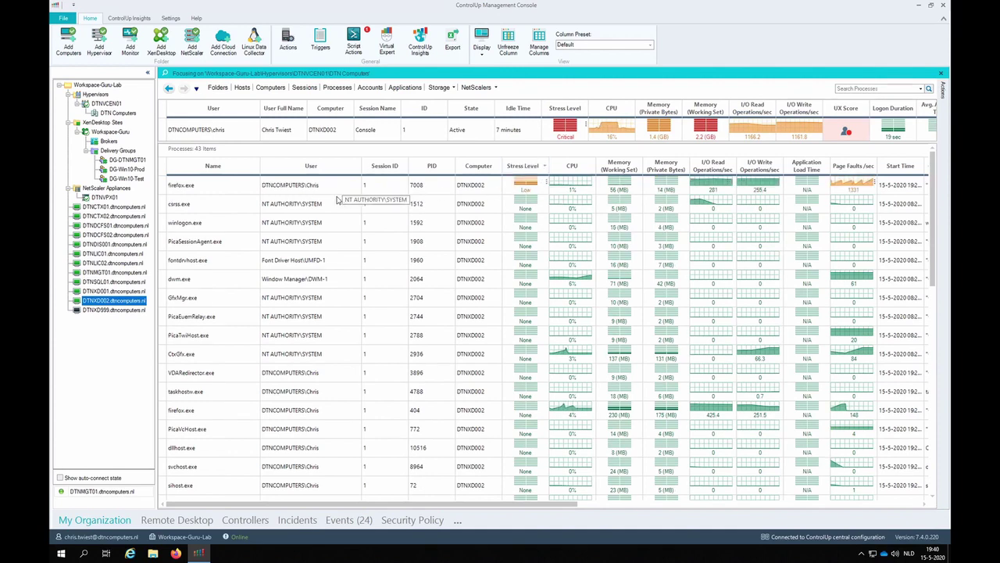
pyautogui.click(205, 186)
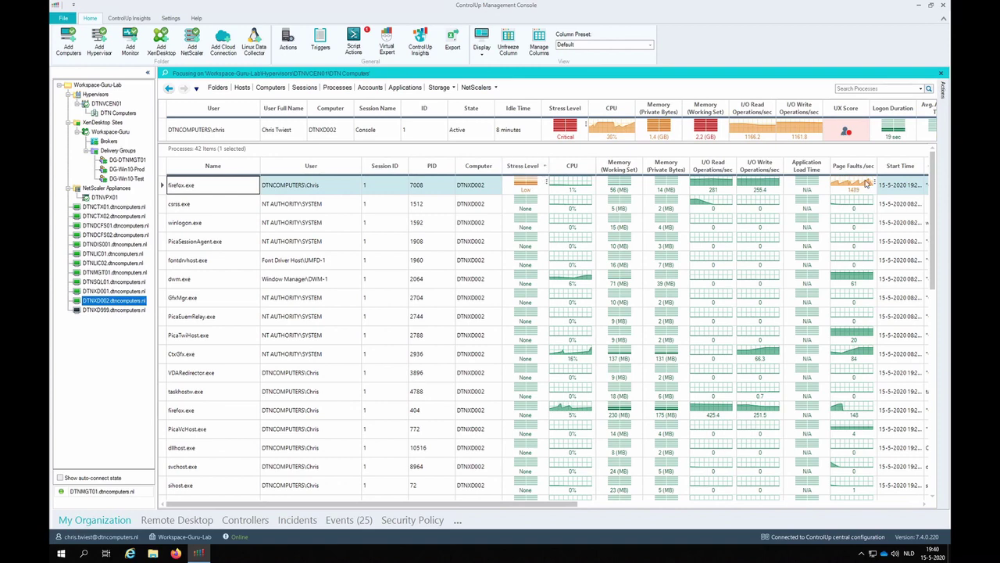
pyautogui.scroll(-4, 592, 265)
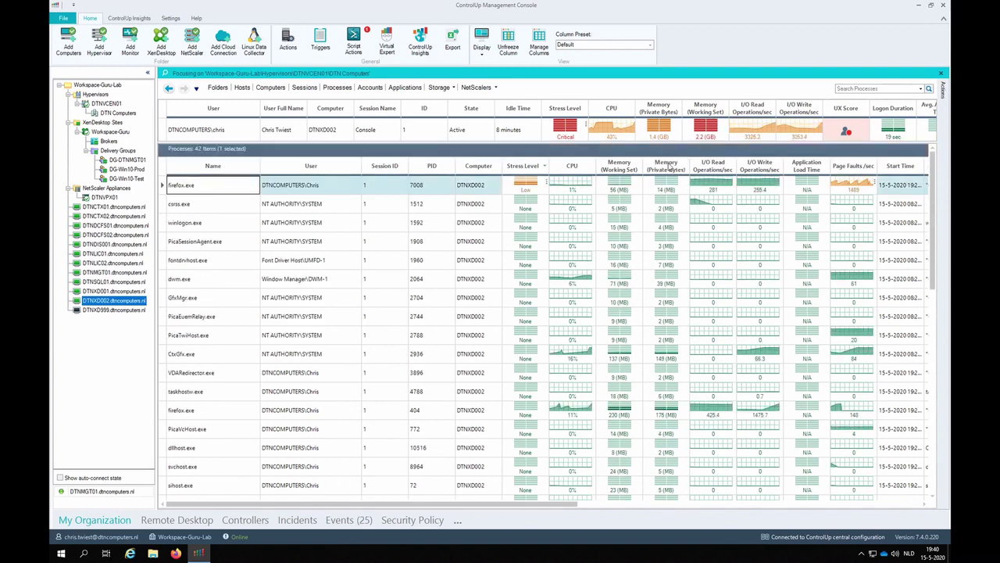
# Sort processes by private memory, largest first, and inspect firefox.exe 10364, firefox.exe 404 and CtxGfx.exe
pyautogui.click(666, 167)
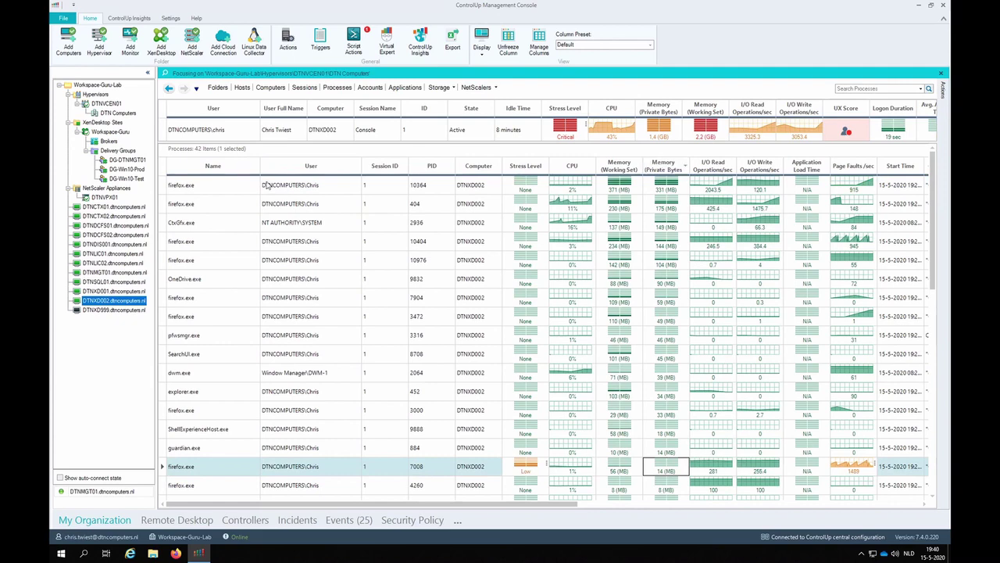
pyautogui.click(208, 187)
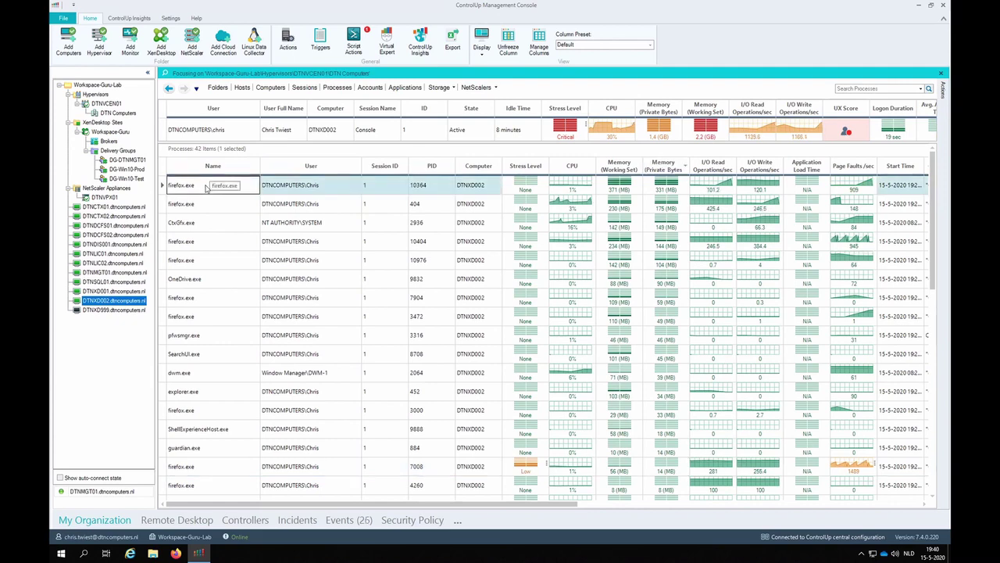
pyautogui.click(208, 204)
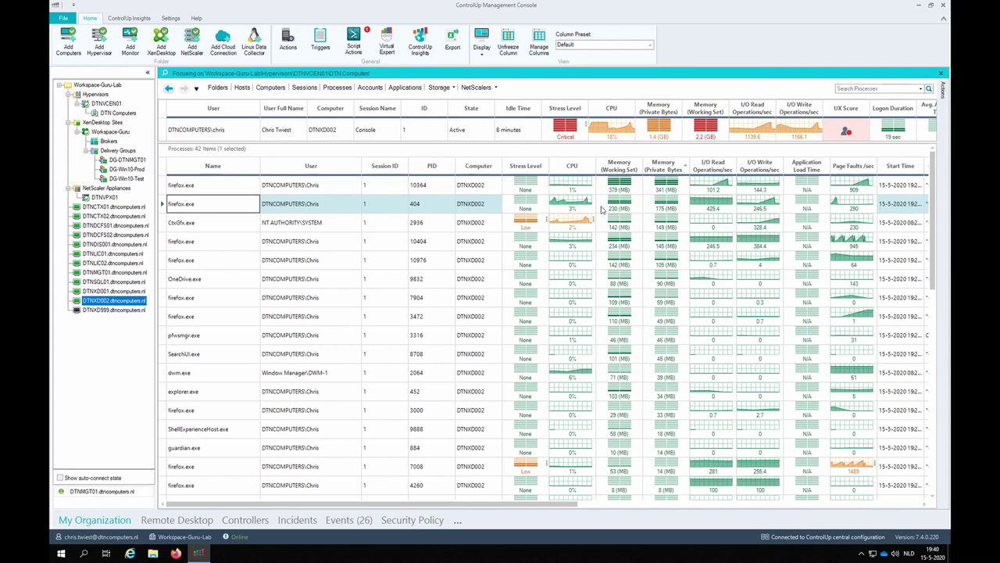
pyautogui.click(181, 225)
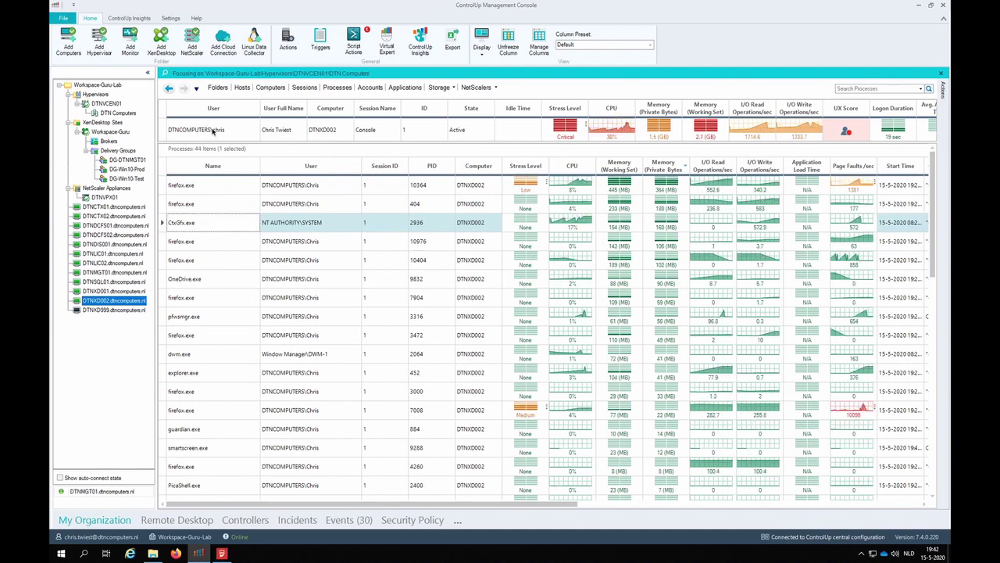
# Take a screenshot of DTNXD002's console session without notifying the user, then close it
pyautogui.click(213, 131)
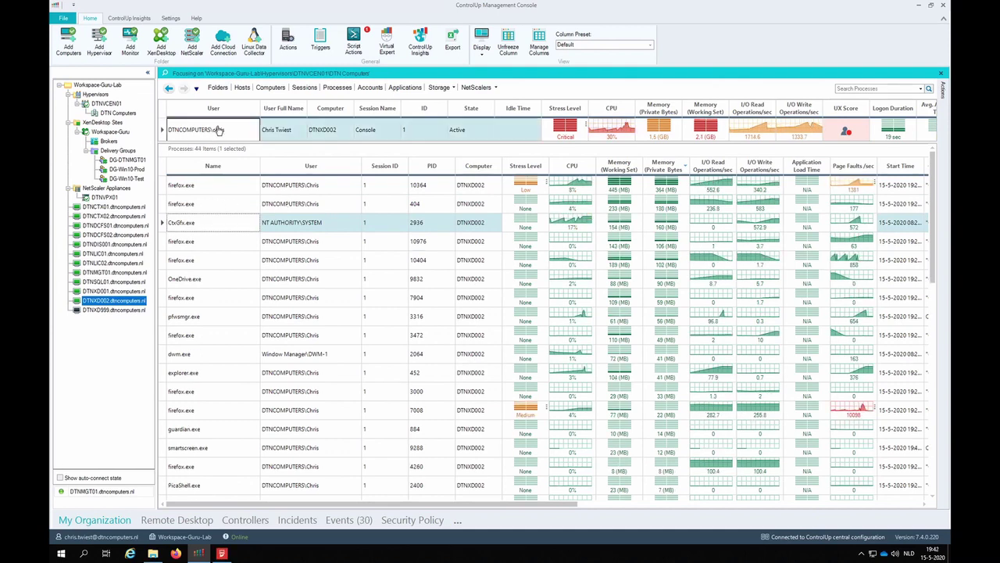
pyautogui.rightClick(218, 130)
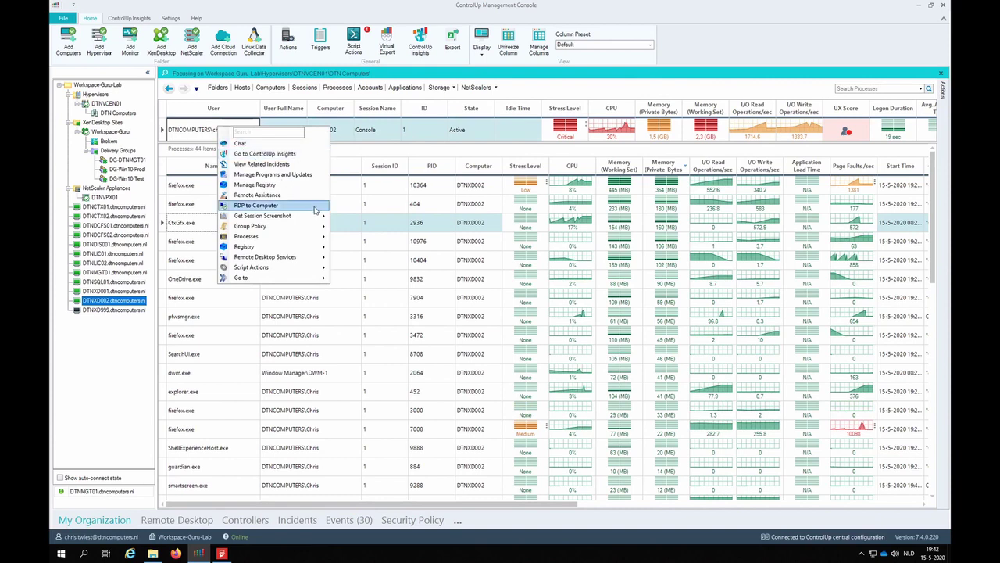
pyautogui.moveTo(316, 218)
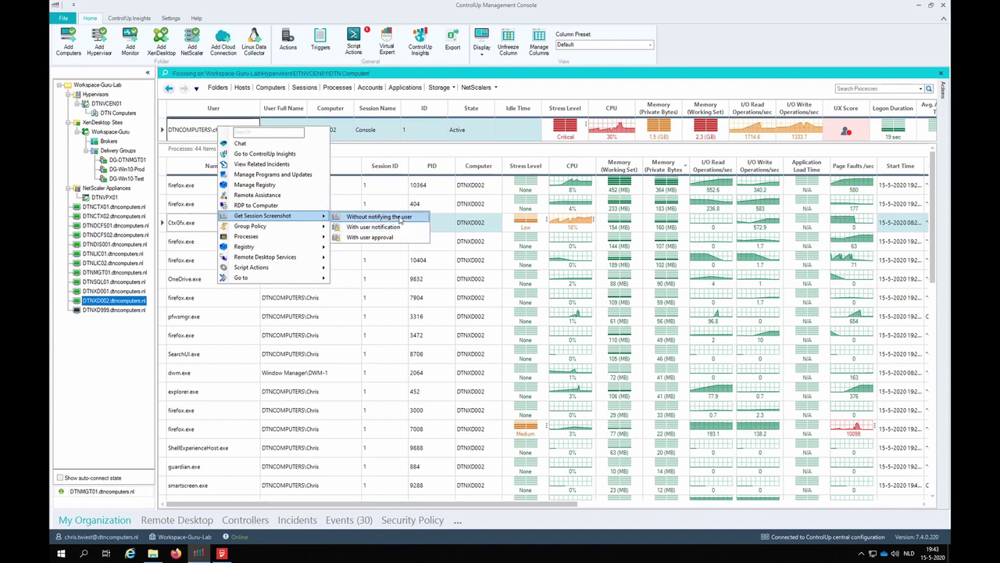
pyautogui.click(401, 221)
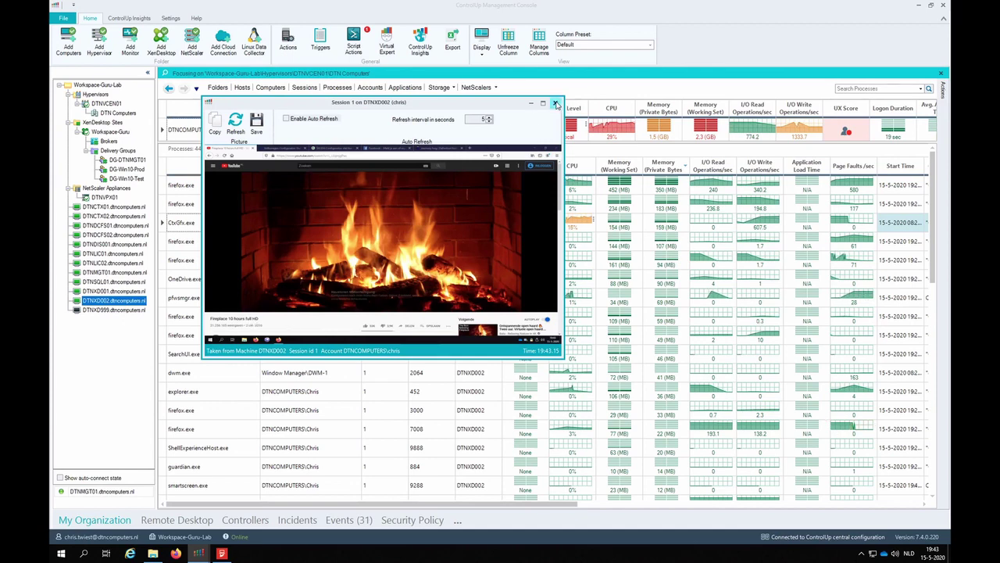
pyautogui.click(555, 104)
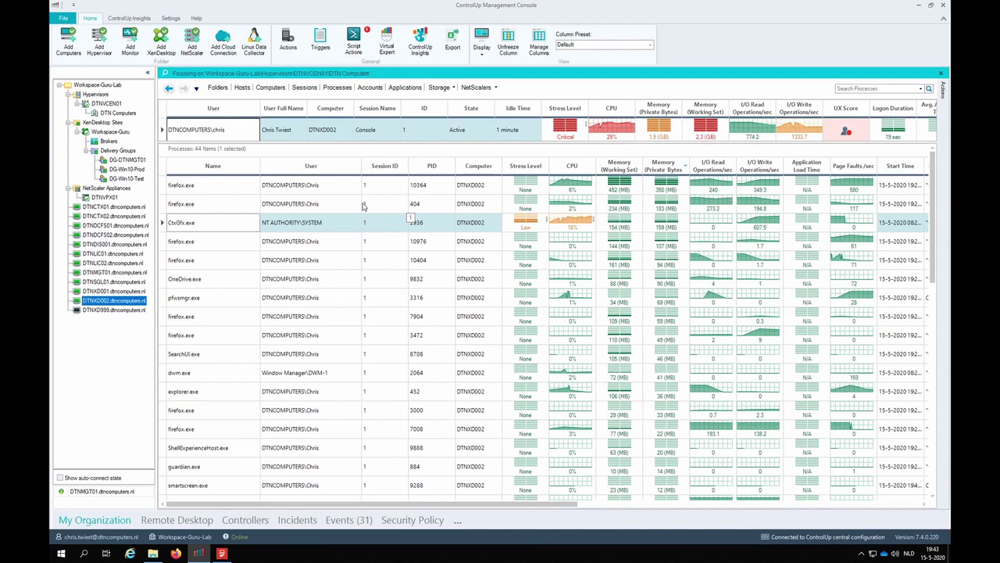
# Kill firefox.exe PID 10364 from the process actions, leaving 43 processes in the session
pyautogui.click(211, 187)
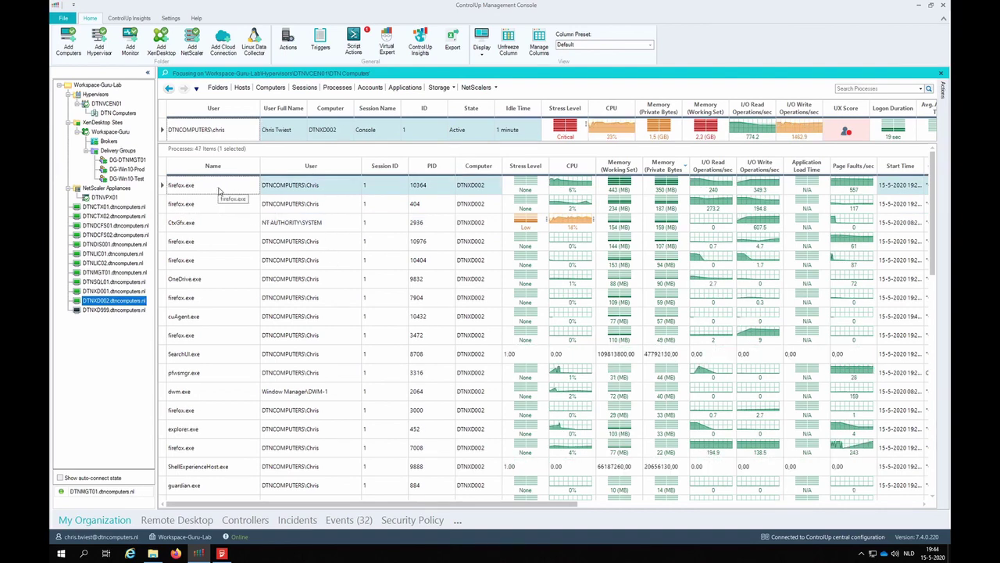
pyautogui.rightClick(219, 190)
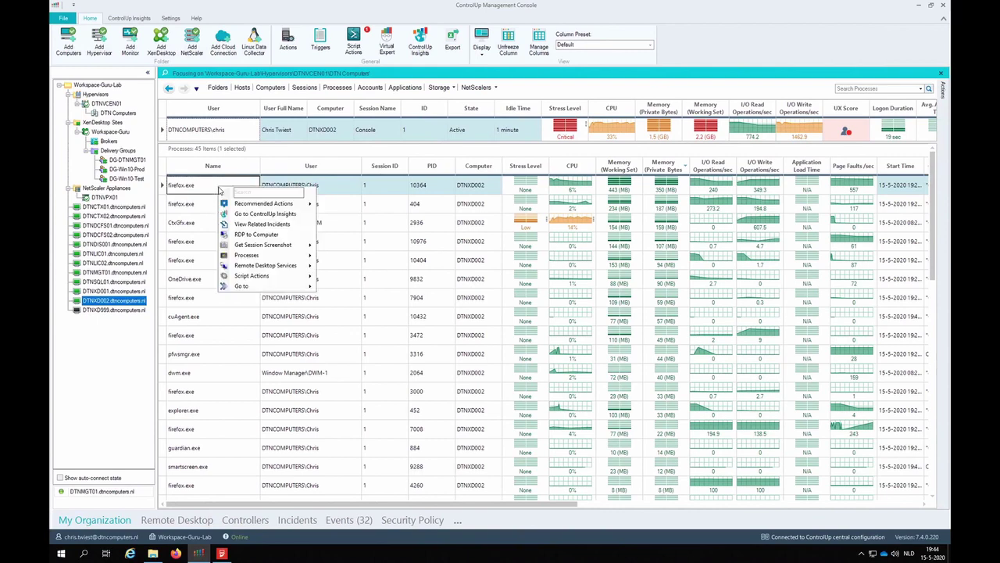
pyautogui.moveTo(278, 258)
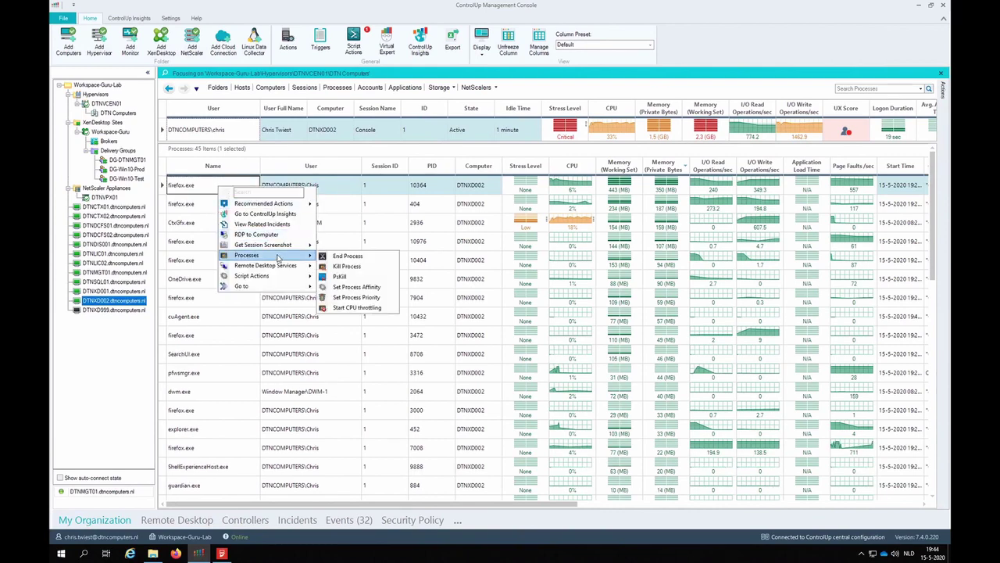
pyautogui.click(351, 266)
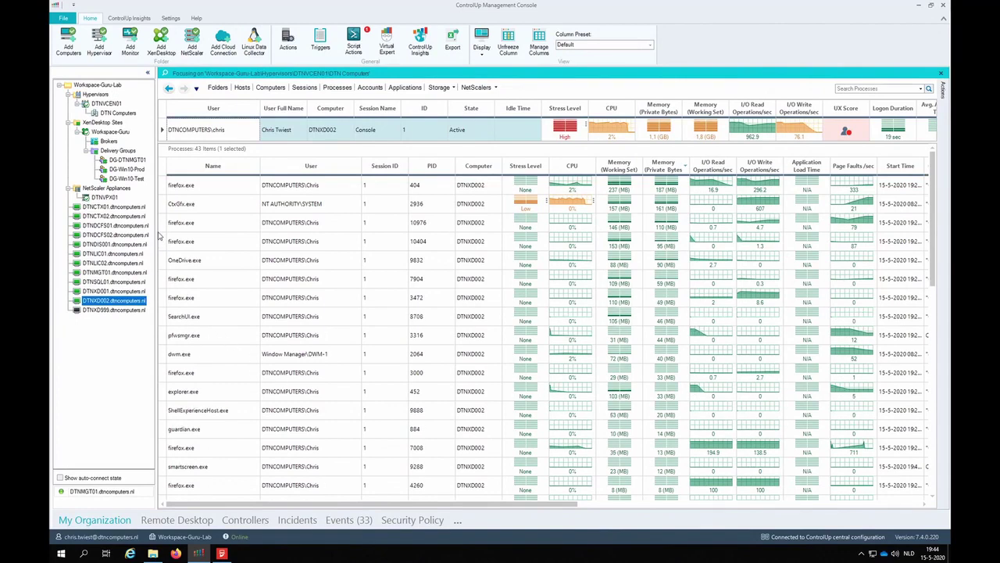
# Focus on the Workspace-Guru-Lab root, then view the Hosts list and all 22 computers
pyautogui.click(98, 85)
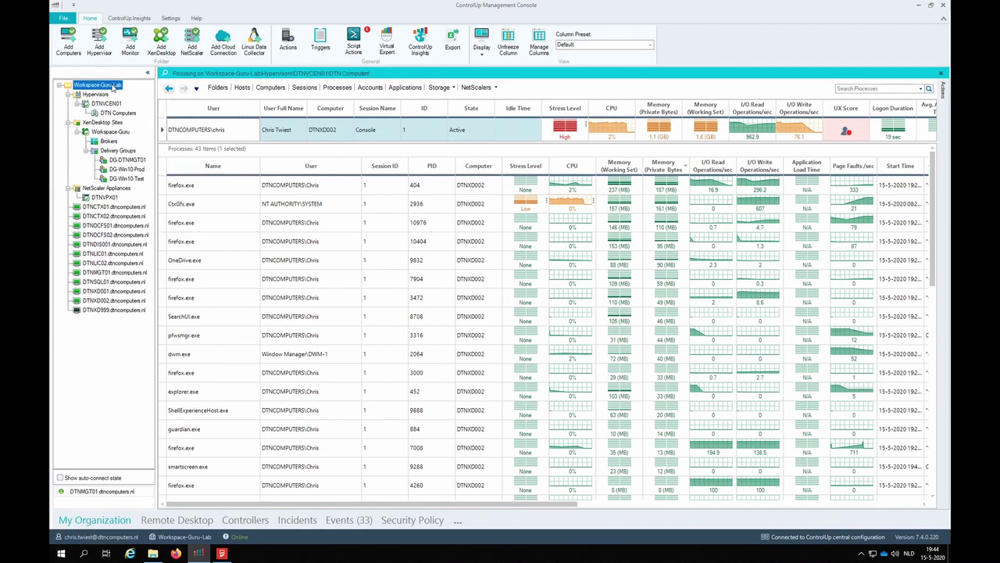
pyautogui.rightClick(113, 88)
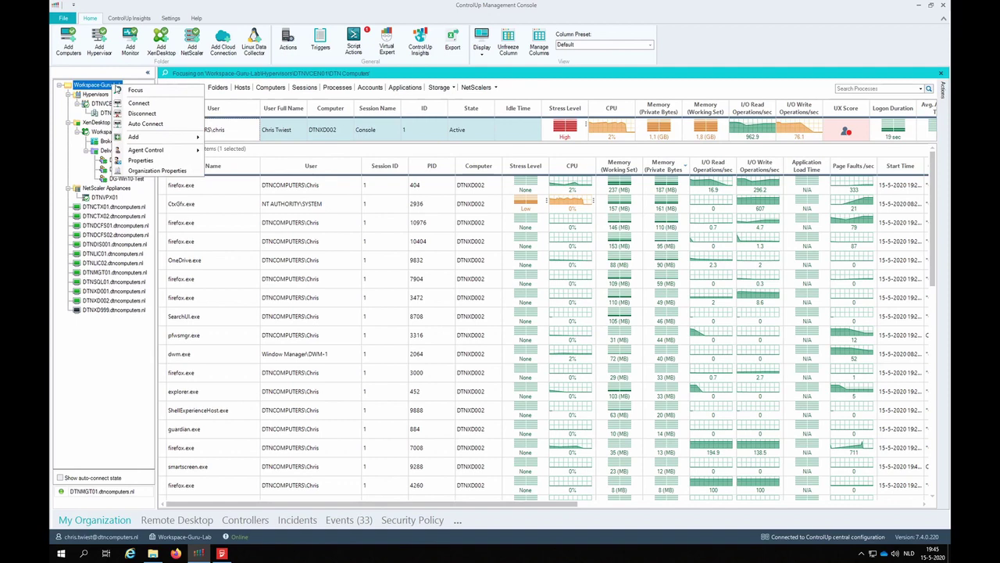
pyautogui.click(133, 91)
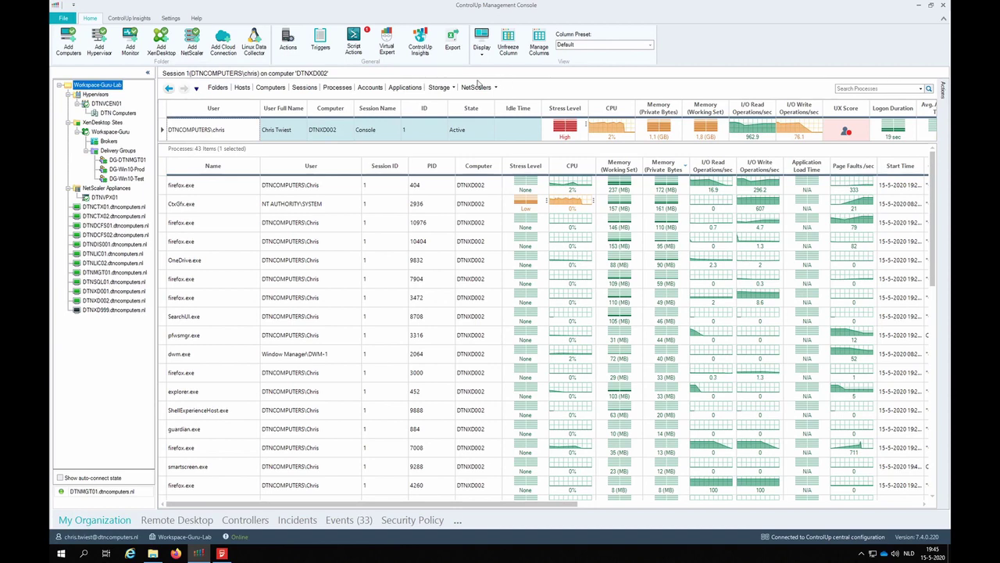
pyautogui.click(241, 87)
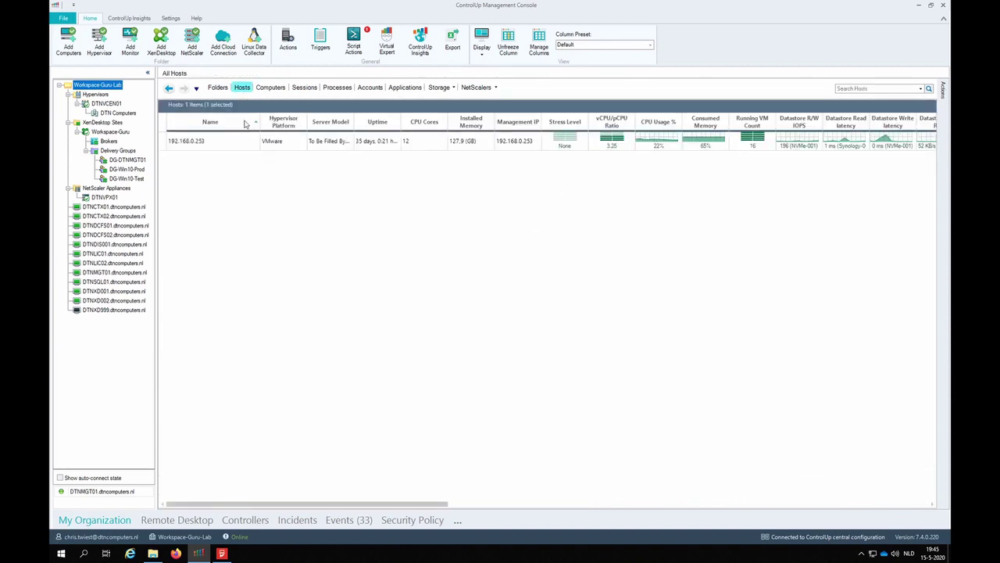
pyautogui.click(280, 89)
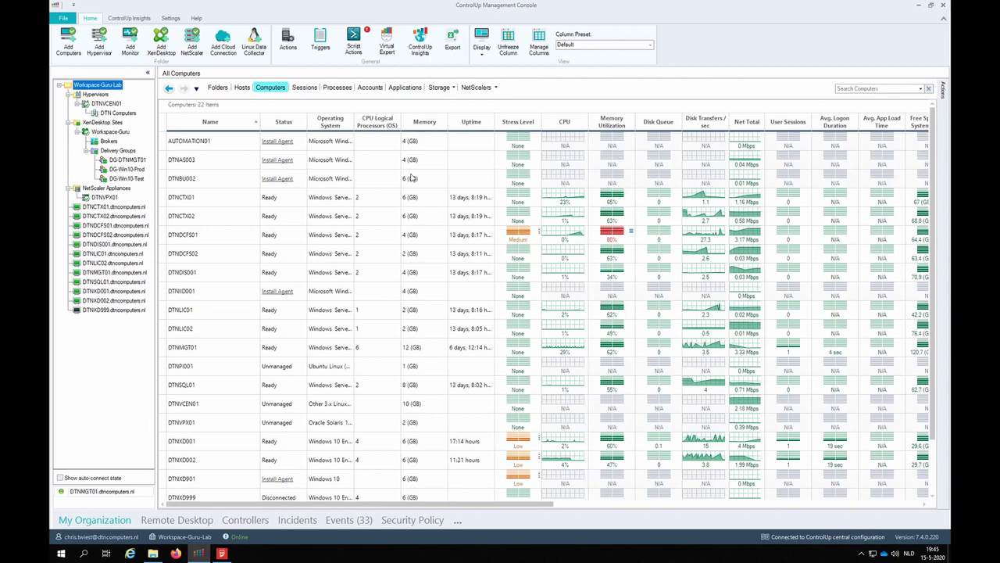
# Browse the environment-wide Sessions, Processes, Accounts, Applications and NetScalers lists in turn
pyautogui.click(306, 90)
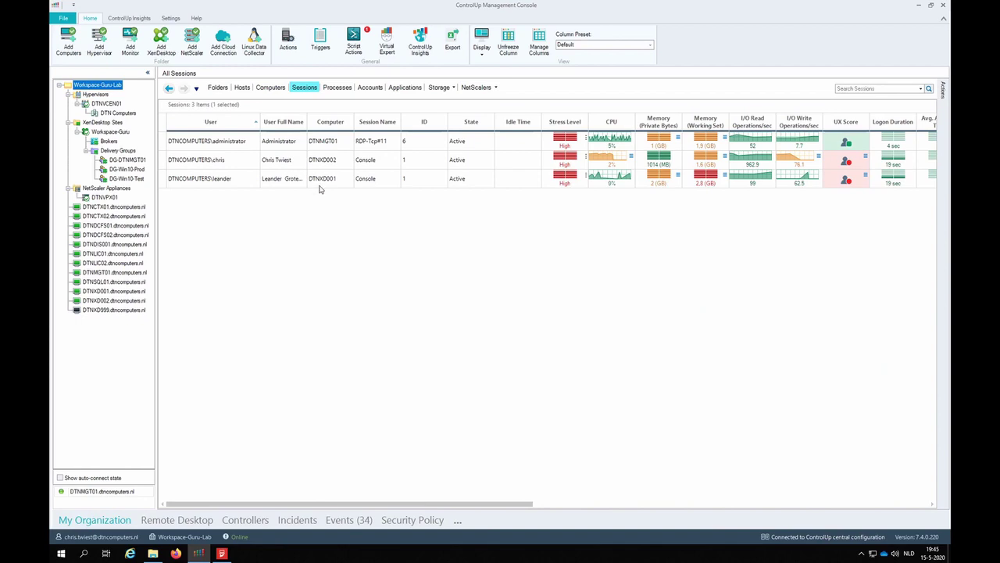
pyautogui.click(344, 90)
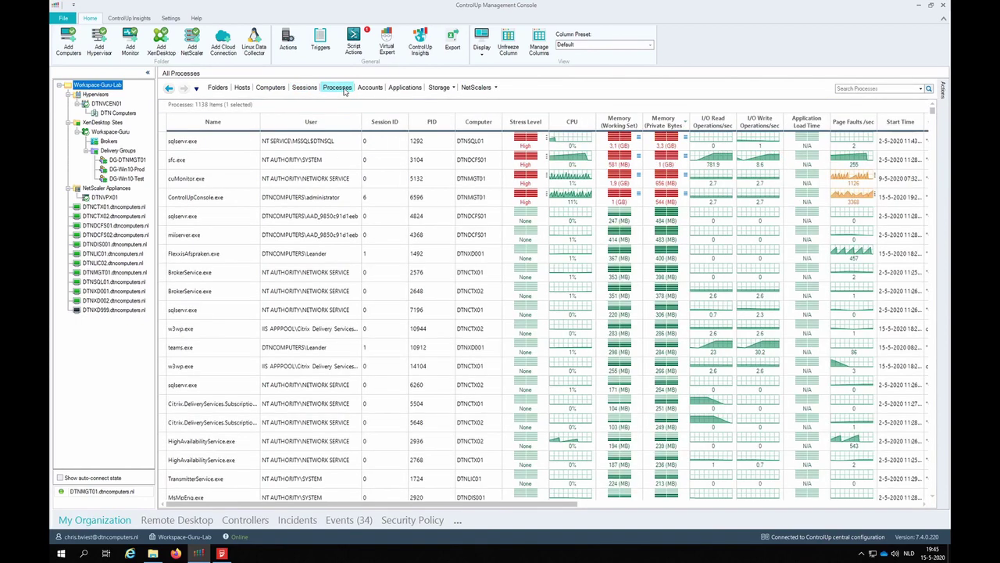
pyautogui.click(371, 88)
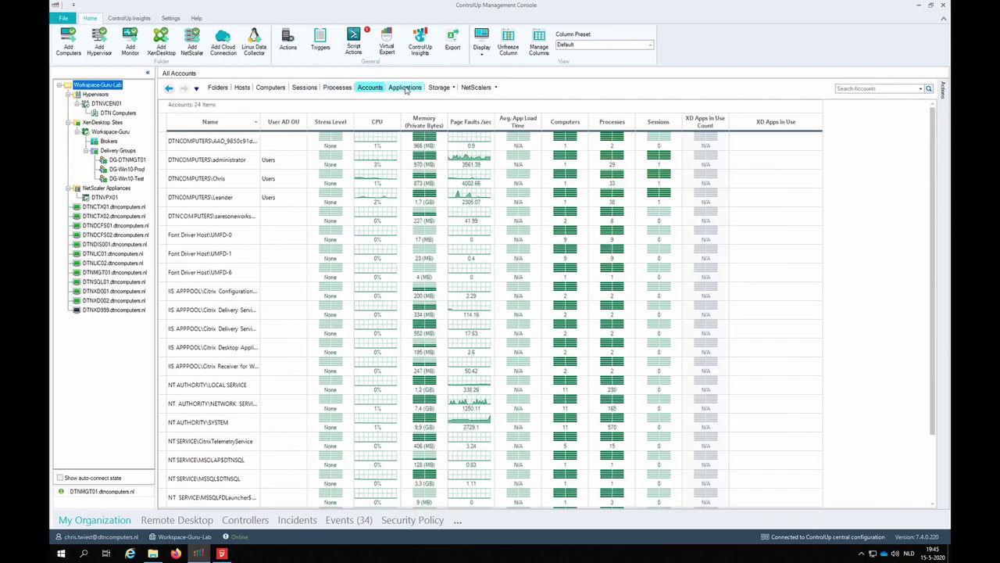
pyautogui.click(406, 89)
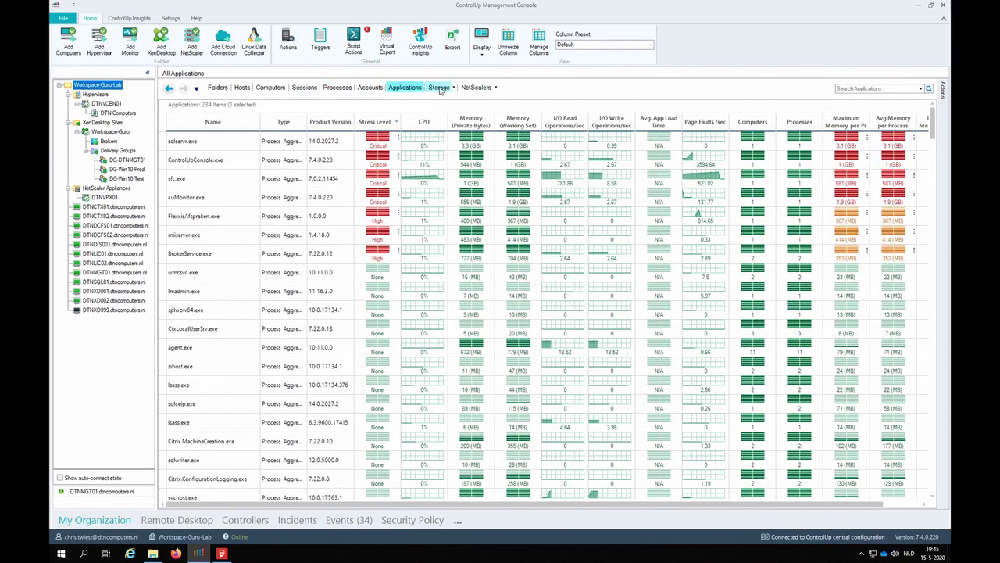
pyautogui.click(475, 87)
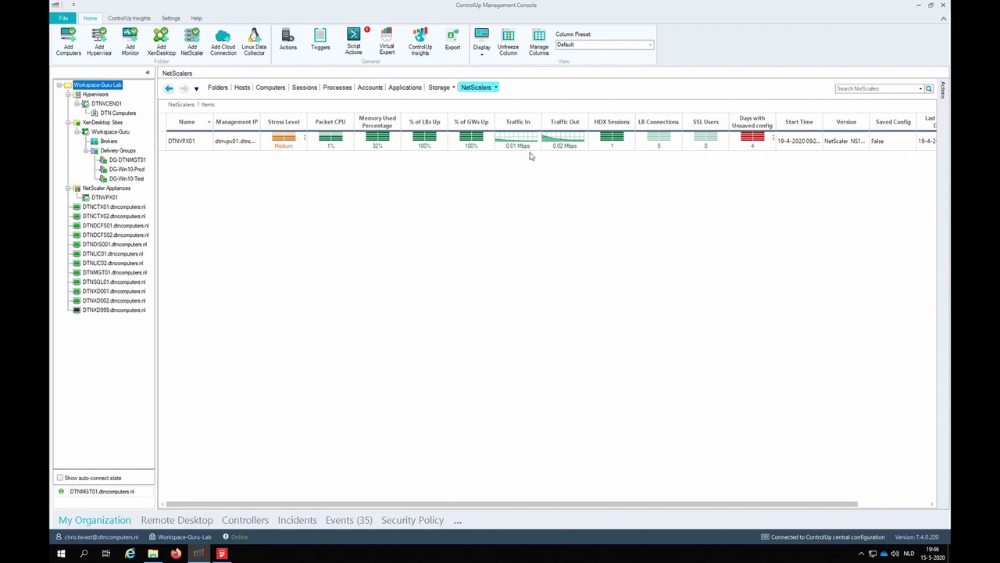
# Return to All Sessions and drill into the DTNXD002 console session's processes
pyautogui.click(305, 88)
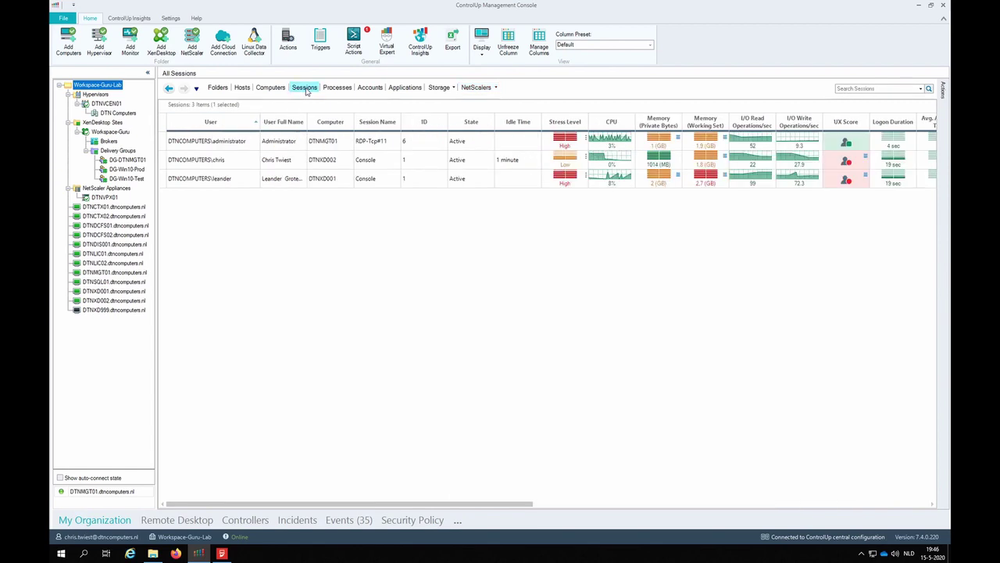
pyautogui.doubleClick(227, 162)
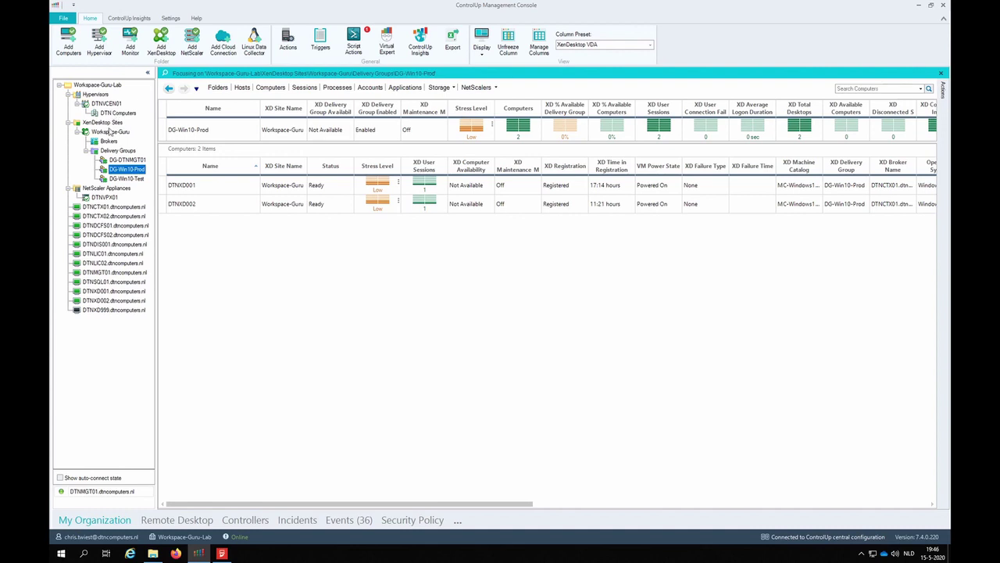
# Refocus on Workspace-Guru-Lab, list all three sessions and bring up Script Actions for DTNXD002's session
pyautogui.rightClick(108, 86)
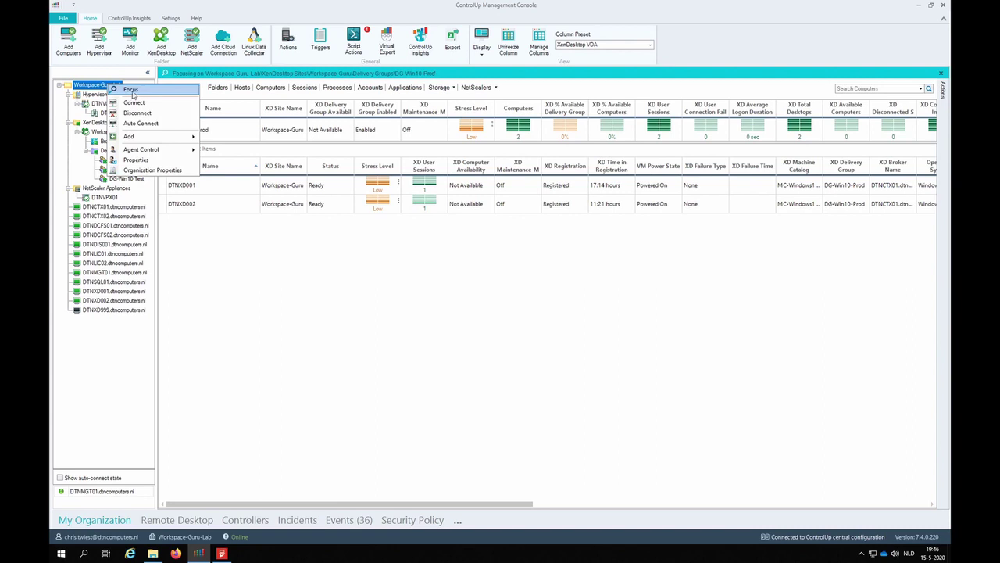
pyautogui.click(135, 96)
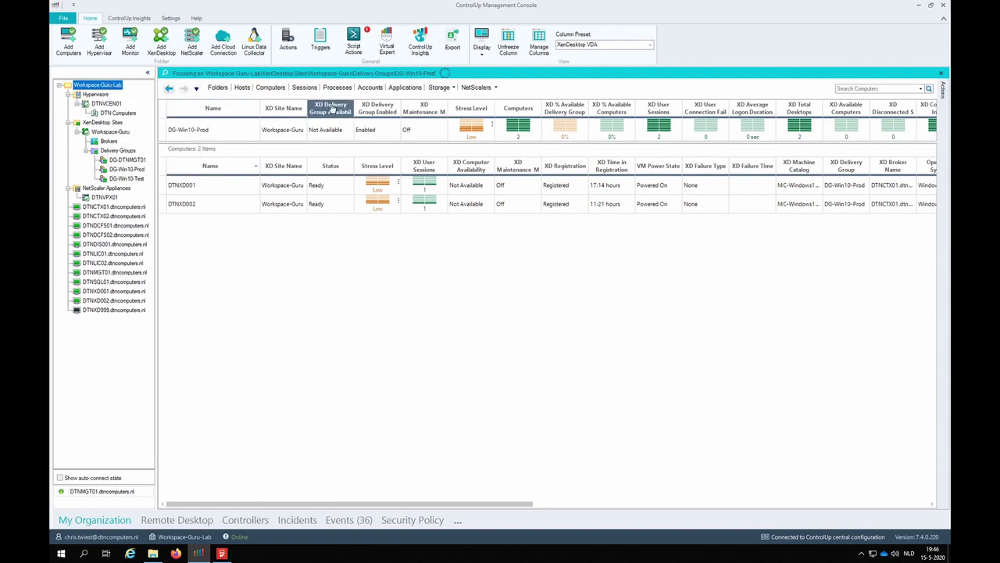
pyautogui.click(304, 87)
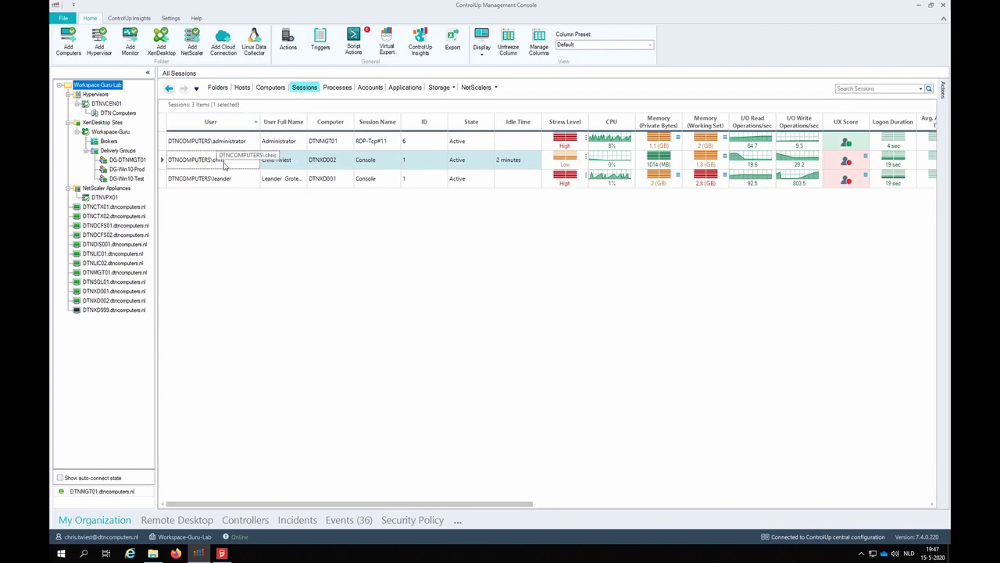
pyautogui.rightClick(232, 164)
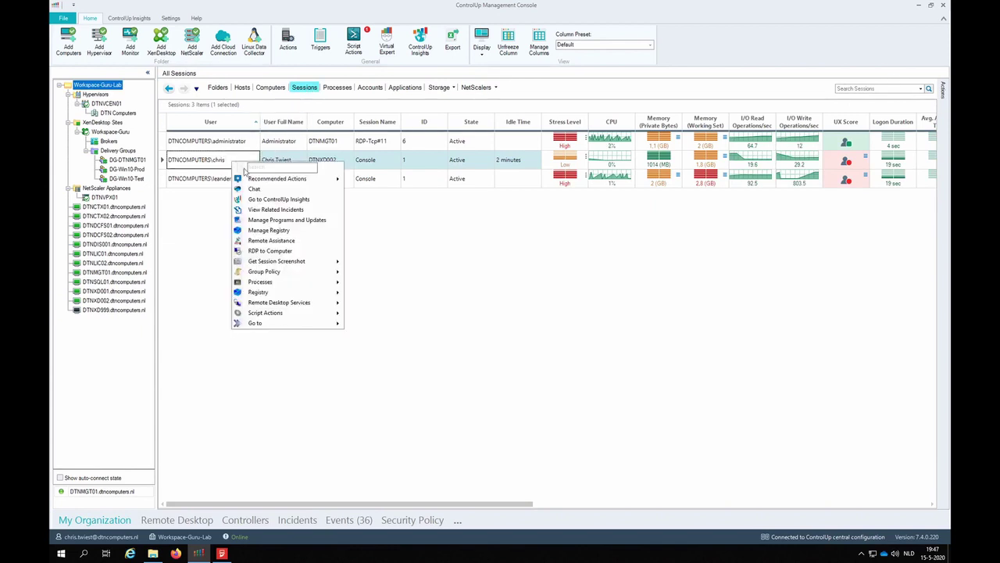
pyautogui.moveTo(310, 314)
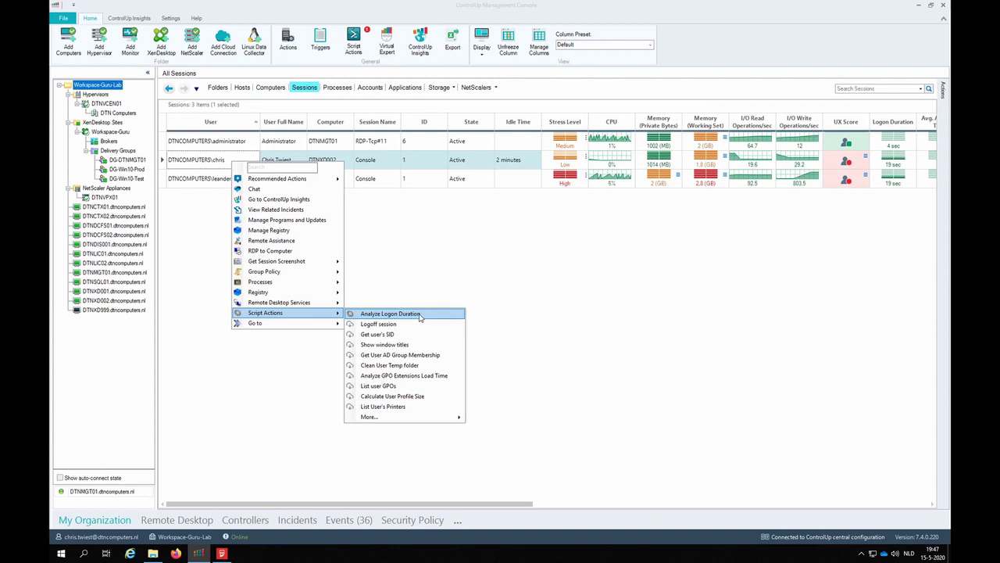
# Run Analyze Logon Duration on DTNXD002's console session and maximize the 11.7-second logon results
pyautogui.click(420, 314)
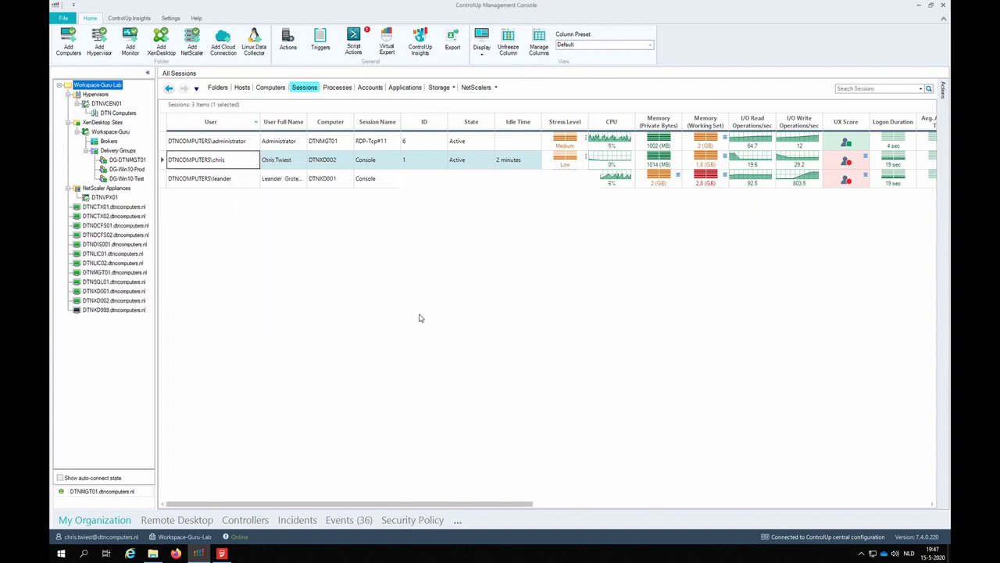
pyautogui.click(539, 362)
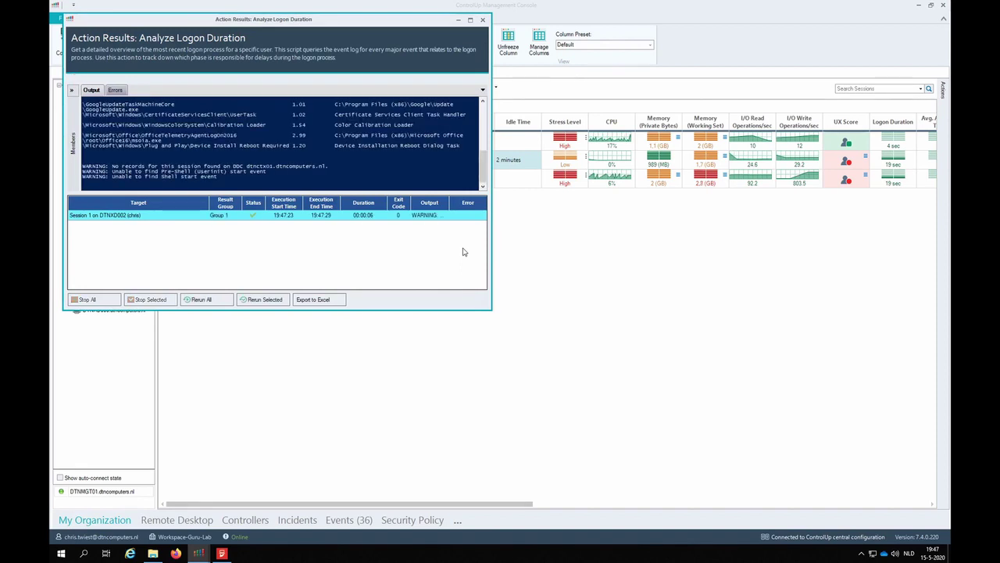
pyautogui.click(470, 20)
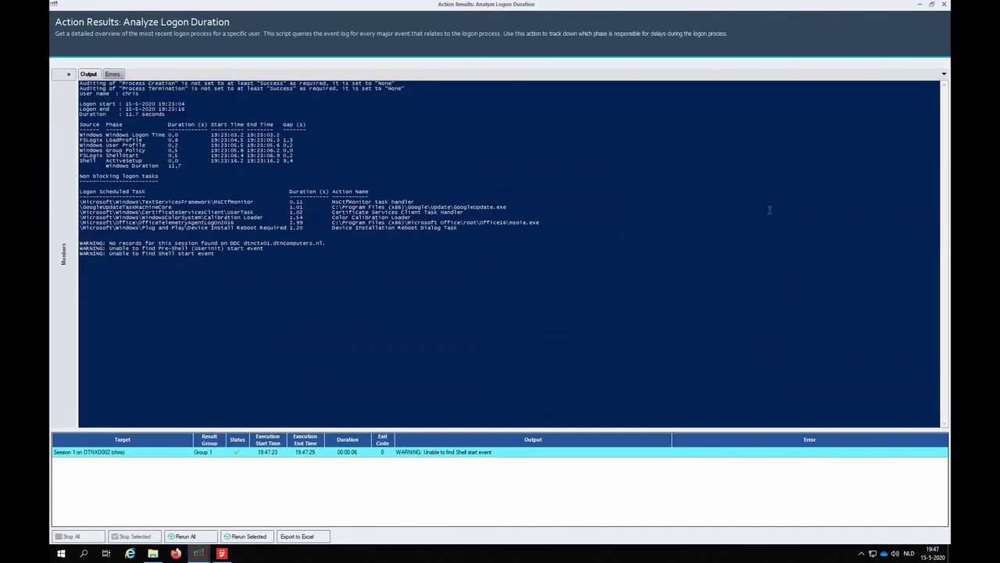